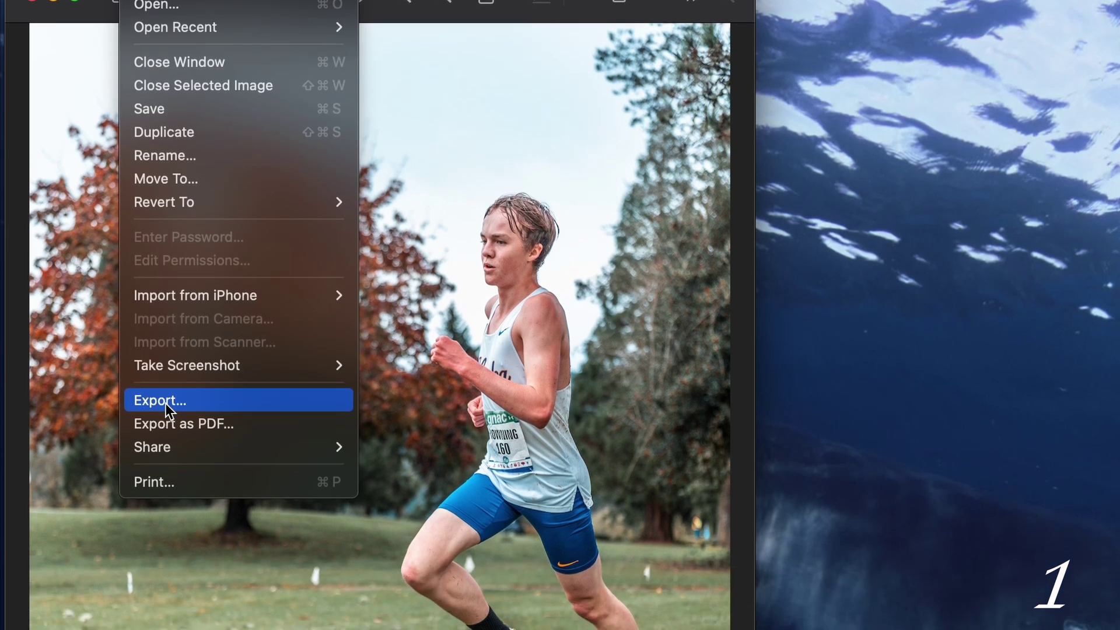
- Start exporting the runner photo and check PNG in the export format list
{"action": "left_click", "coordinate": [165, 393]}
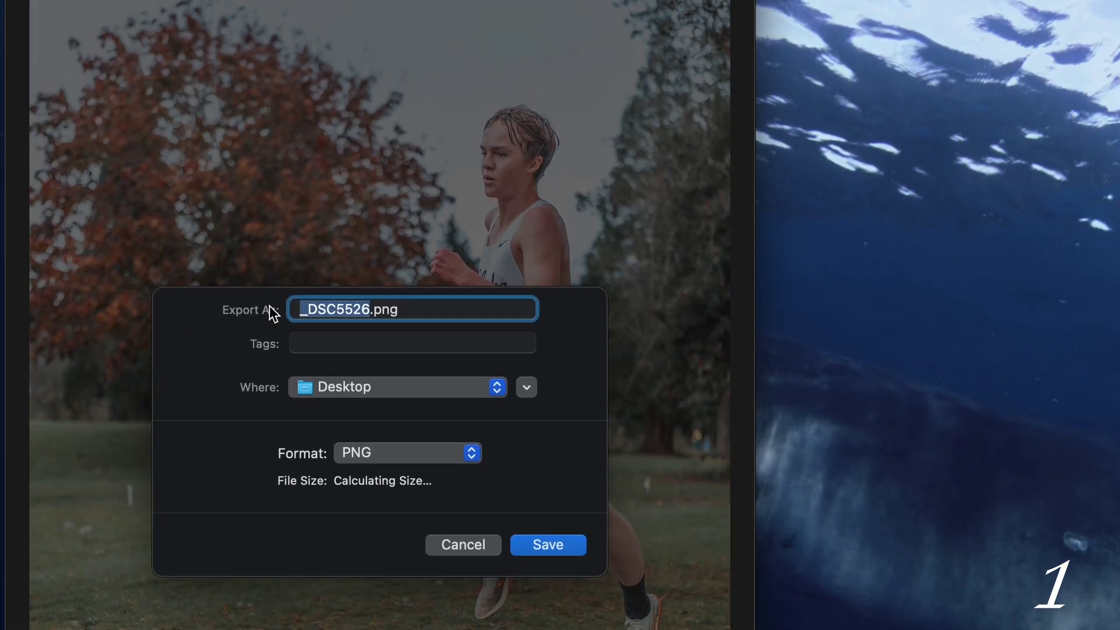
{"action": "left_click", "coordinate": [385, 407]}
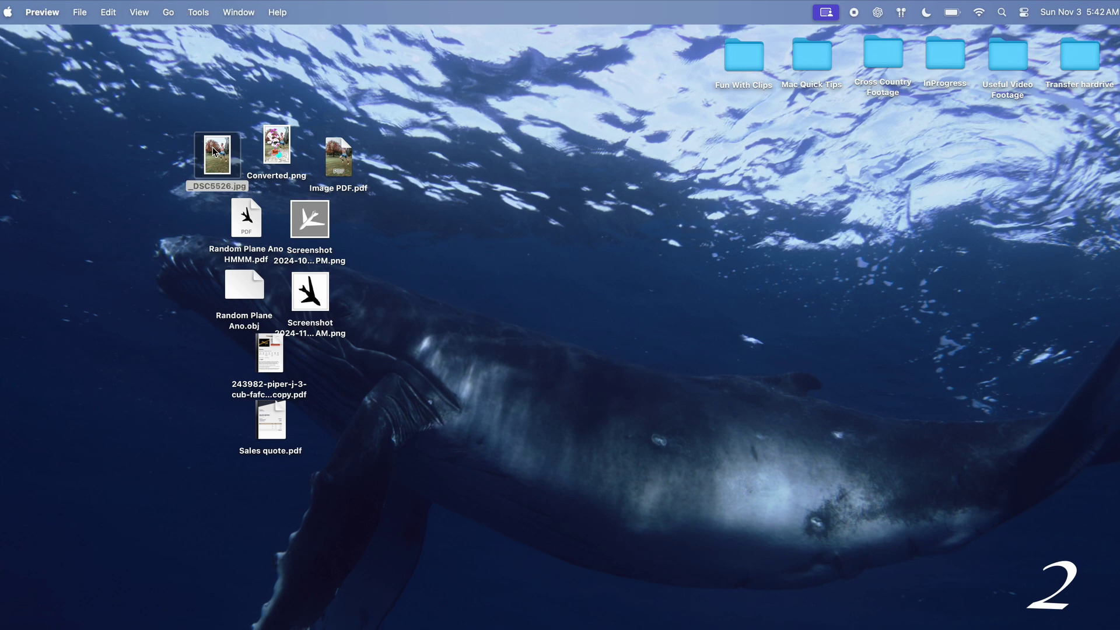
- Open the runner photo, rotate it clockwise, remove its background and crop it
{"action": "double_click", "coordinate": [214, 152]}
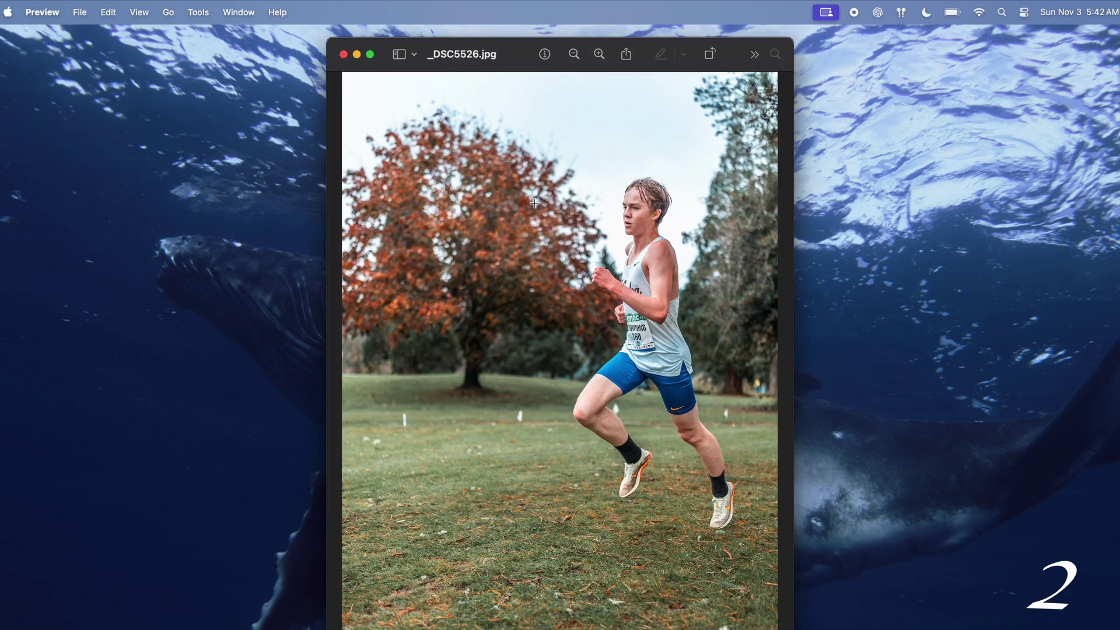
{"action": "key", "text": "super+r"}
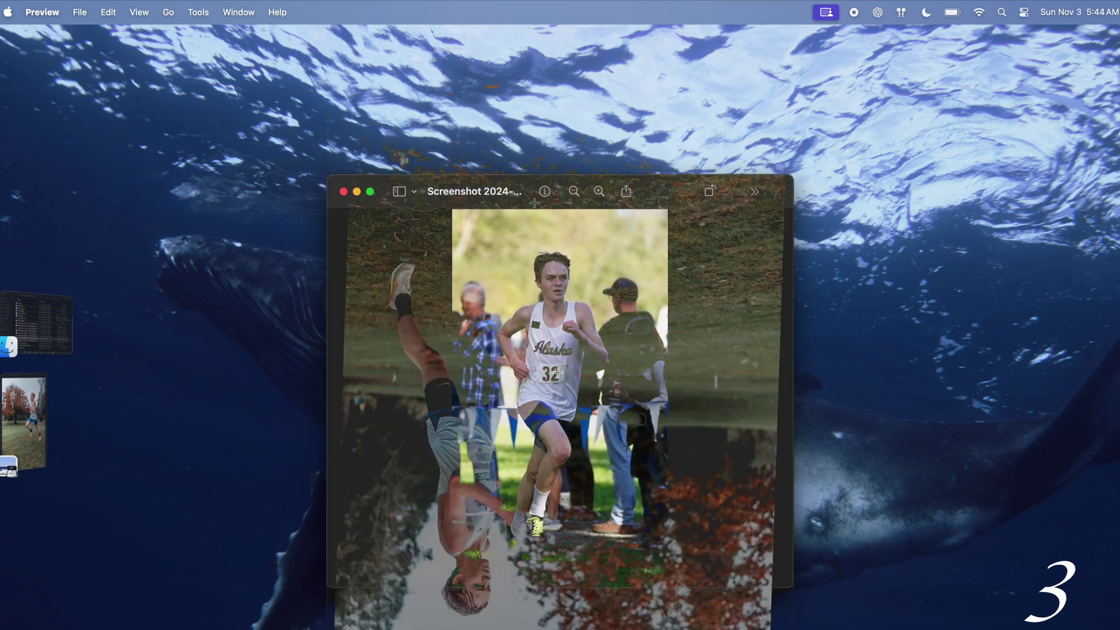
{"action": "key", "text": "super+shift+k"}
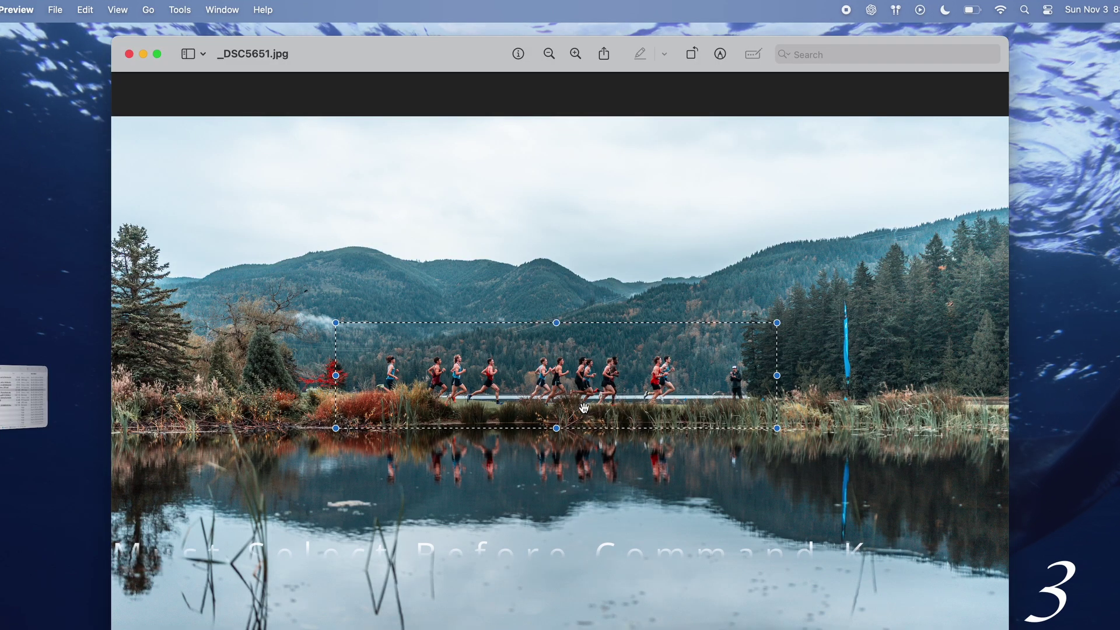
{"action": "key", "text": "super+k"}
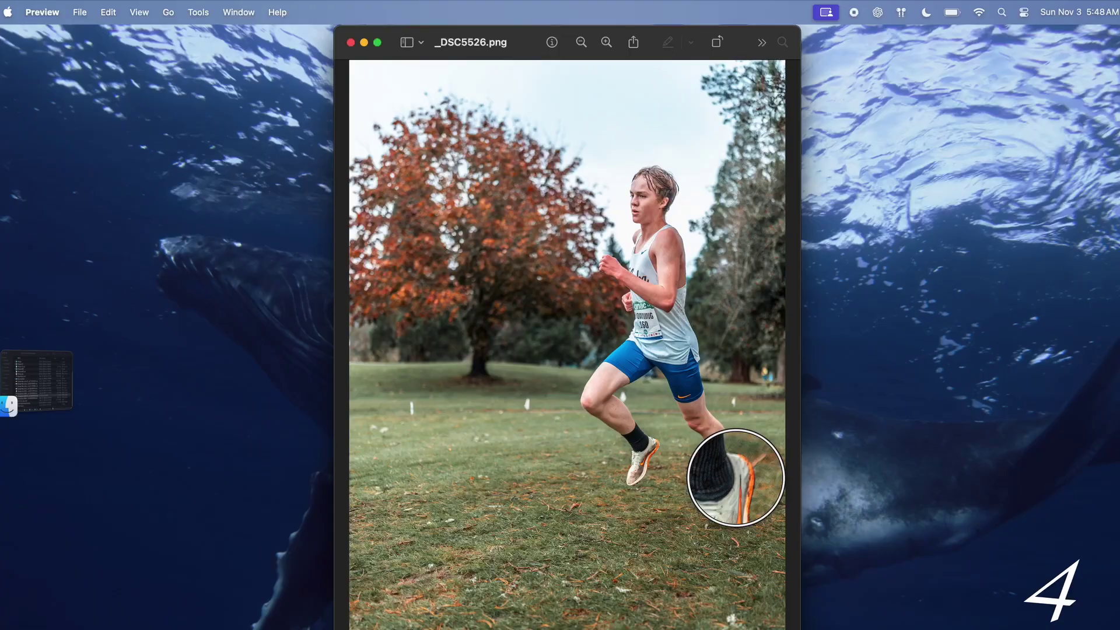
- Show the Markup tools and add a magnifying loupe from the Shapes menu
{"action": "left_click_drag", "start_coordinate": [335, 51], "coordinate": [254, 50]}
{"action": "left_click", "coordinate": [828, 70]}
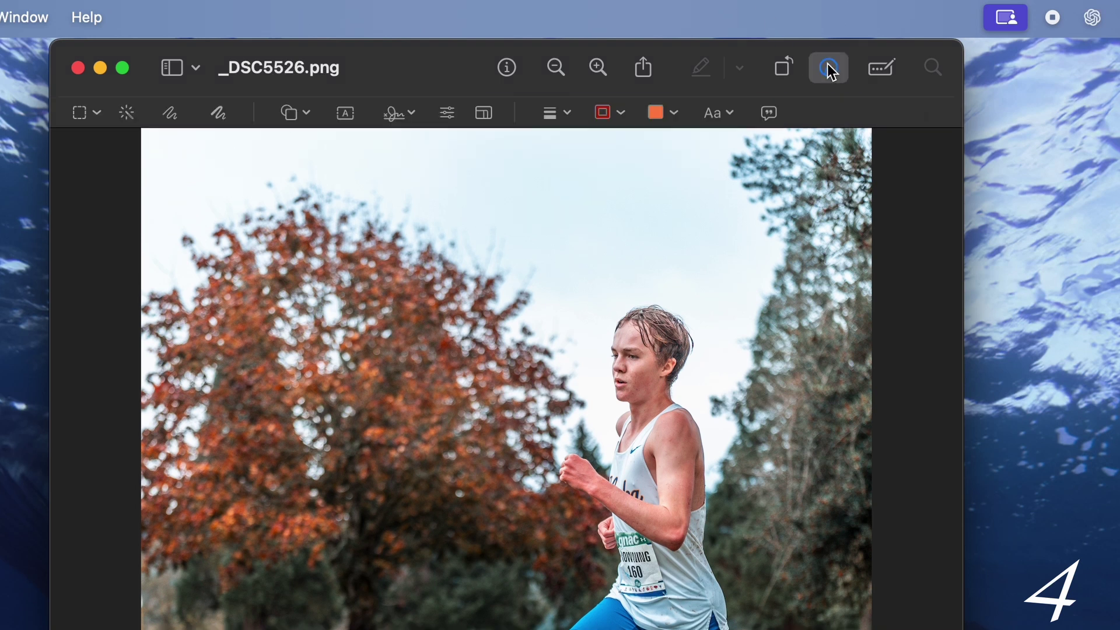
{"action": "left_click", "coordinate": [308, 113]}
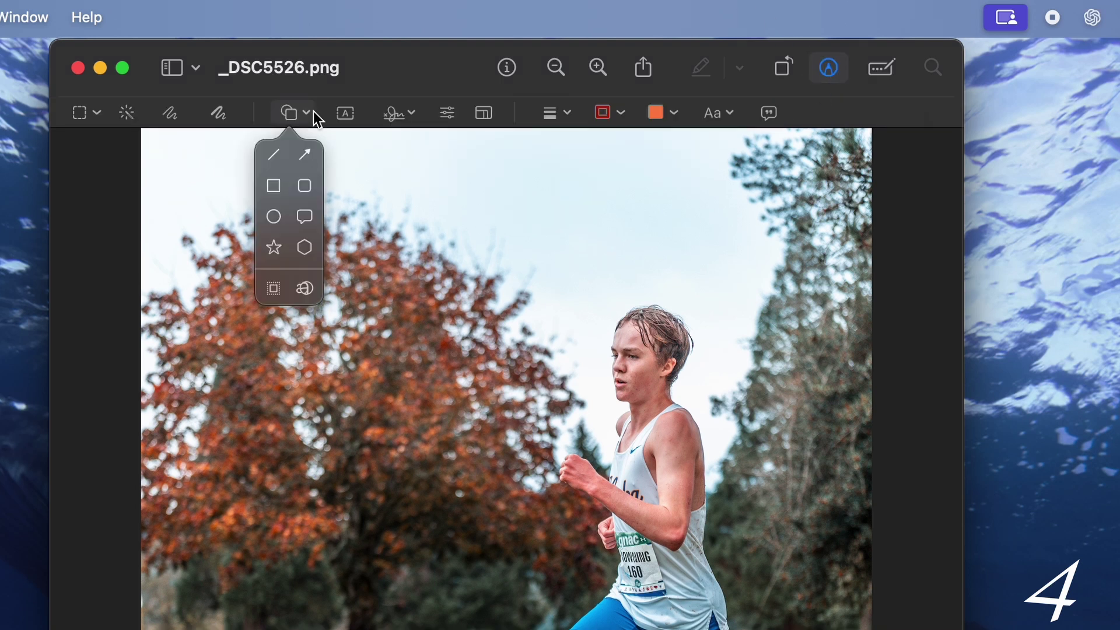
{"action": "left_click", "coordinate": [305, 289]}
- Enlarge the loupe, raise its magnification and move it onto the runner's shoe
{"action": "mouse_move", "coordinate": [520, 457]}
{"action": "left_mouse_down"}
{"action": "mouse_move", "coordinate": [518, 392]}
{"action": "mouse_move", "coordinate": [545, 336]}
{"action": "left_mouse_up"}
{"action": "mouse_move", "coordinate": [579, 370]}
{"action": "left_mouse_down"}
{"action": "mouse_move", "coordinate": [790, 537]}
{"action": "mouse_move", "coordinate": [532, 452]}
{"action": "left_mouse_up"}
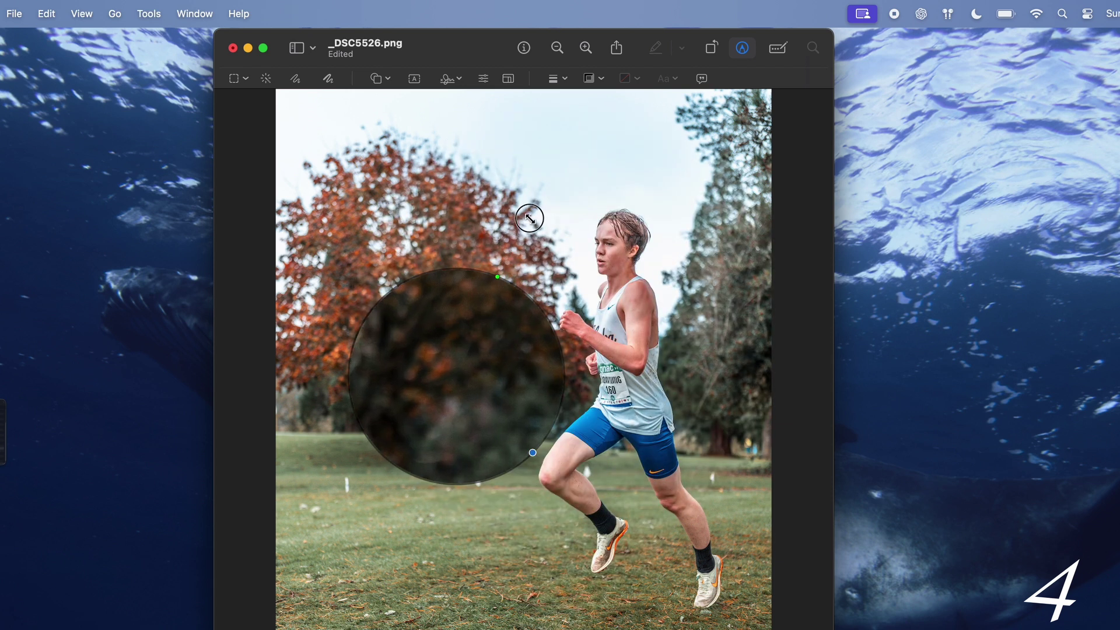
{"action": "left_click_drag", "start_coordinate": [529, 218], "coordinate": [683, 459]}
{"action": "left_click_drag", "start_coordinate": [543, 386], "coordinate": [697, 555]}
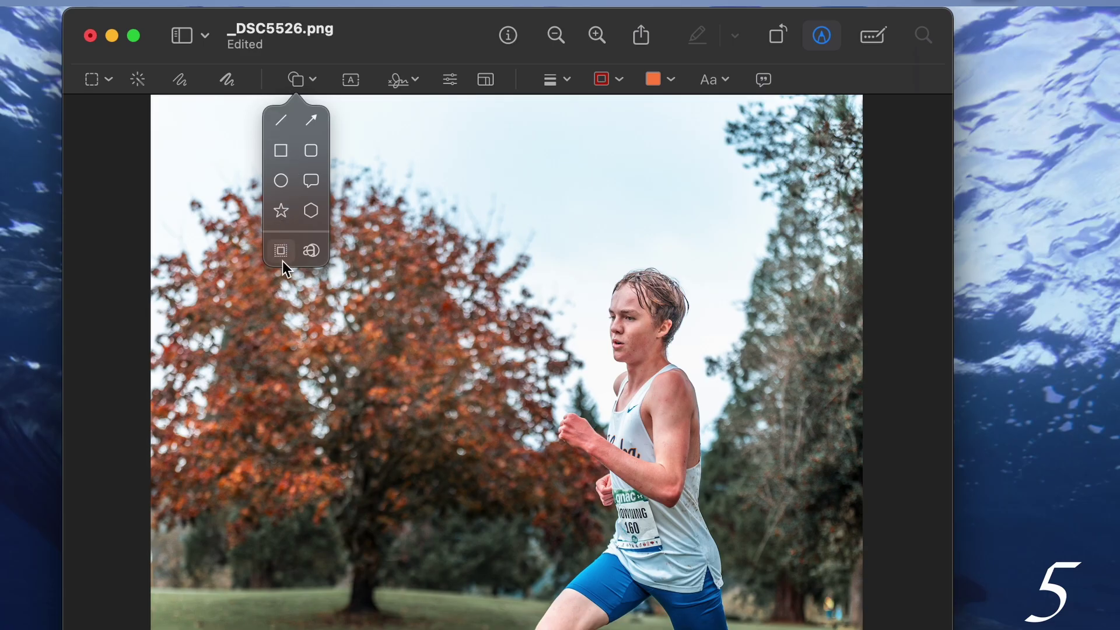
{"action": "left_click", "coordinate": [280, 252]}
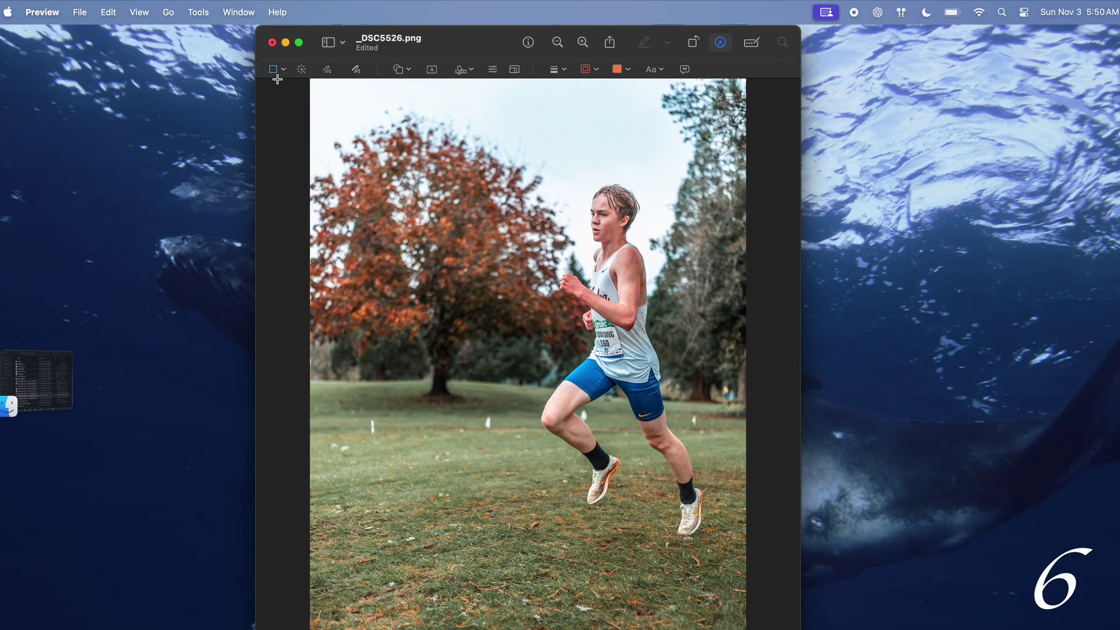
- Delete a lasso-selected region, then use Instant Alpha to select similar background areas
{"action": "left_click", "coordinate": [271, 70]}
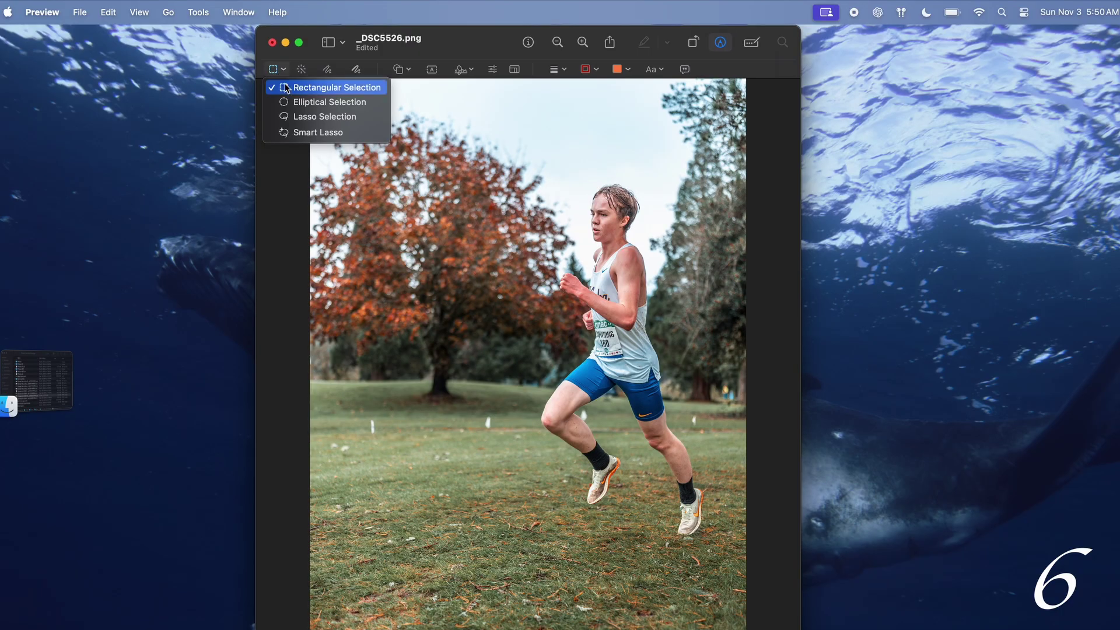
{"action": "left_click", "coordinate": [295, 117]}
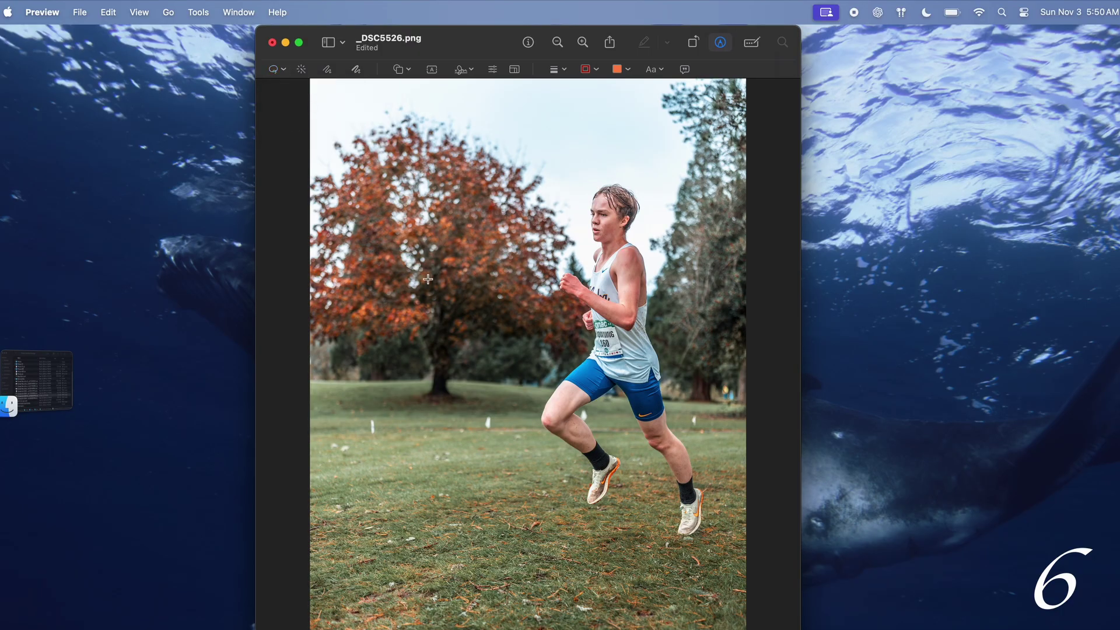
{"action": "key", "text": "Delete"}
{"action": "left_click", "coordinate": [303, 68]}
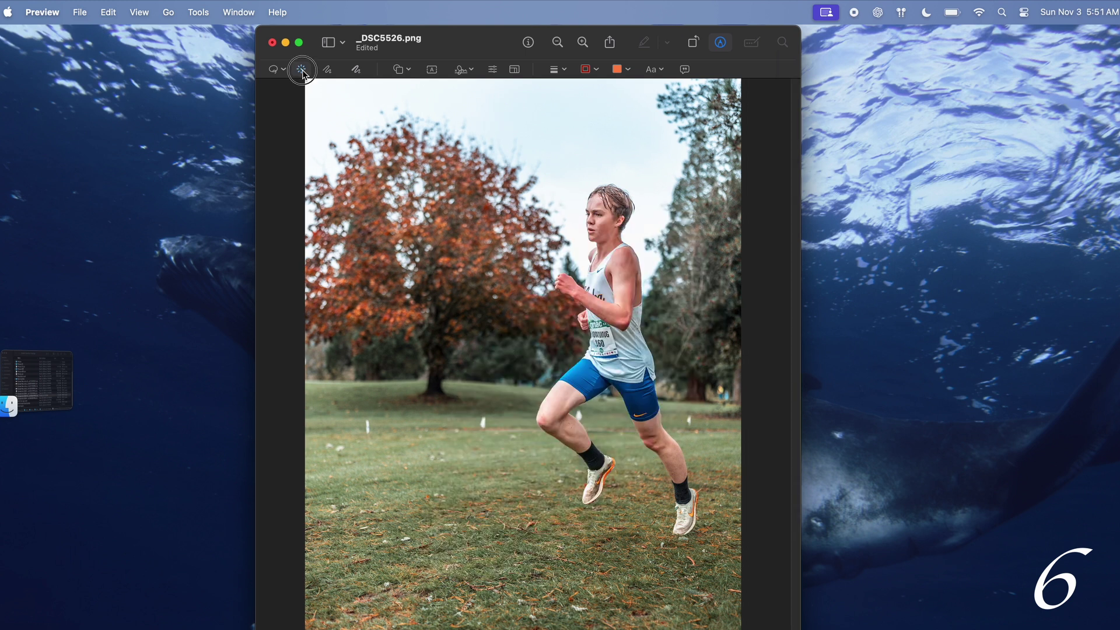
{"action": "left_click_drag", "start_coordinate": [501, 232], "coordinate": [497, 246]}
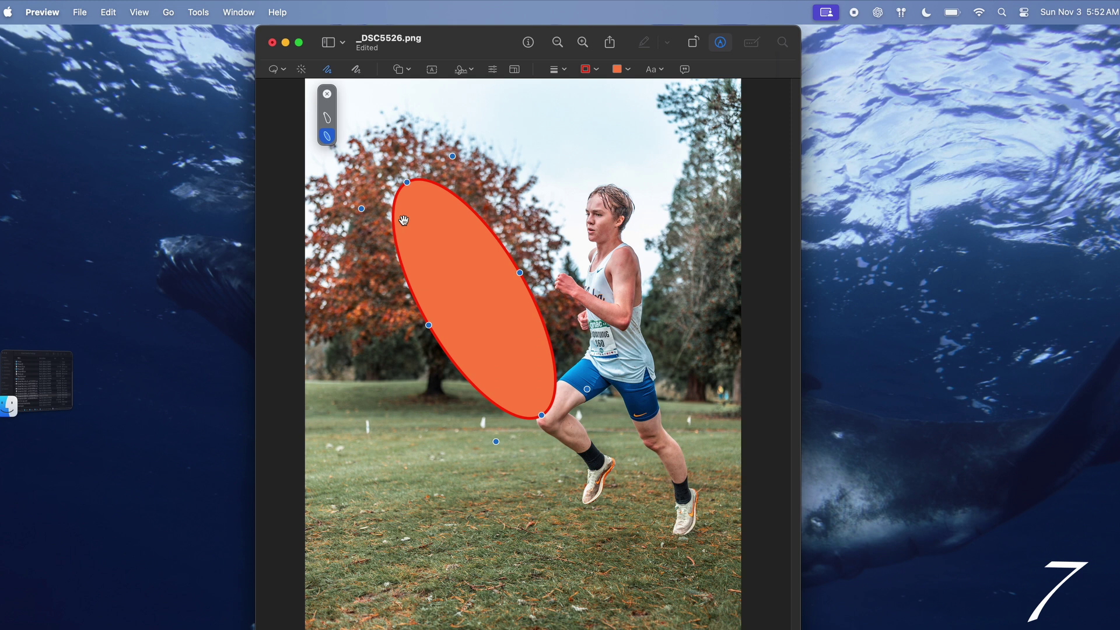
- Sketch an ellipse and a pentagon with the Sketch tool, removing each one
{"action": "key", "text": "BackSpace"}
{"action": "left_click_drag", "start_coordinate": [413, 459], "coordinate": [522, 516]}
{"action": "left_click_drag", "start_coordinate": [421, 447], "coordinate": [422, 442]}
{"action": "key", "text": "BackSpace"}
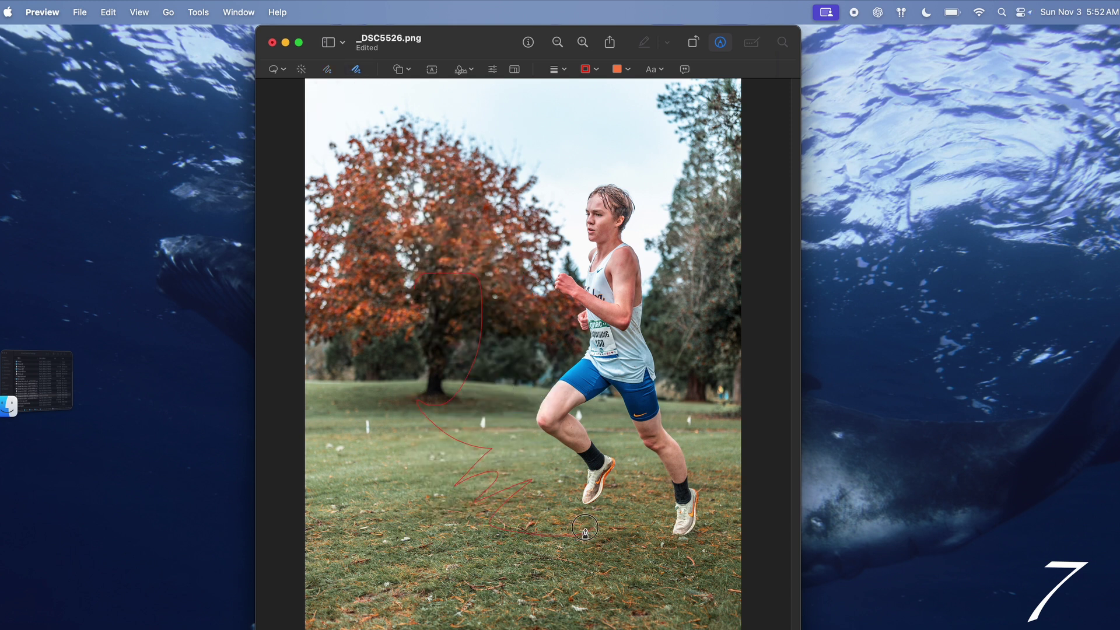
- Give the ellipse a thicker outline, a white border and a red fill
{"action": "left_click", "coordinate": [553, 69]}
{"action": "left_click", "coordinate": [554, 219]}
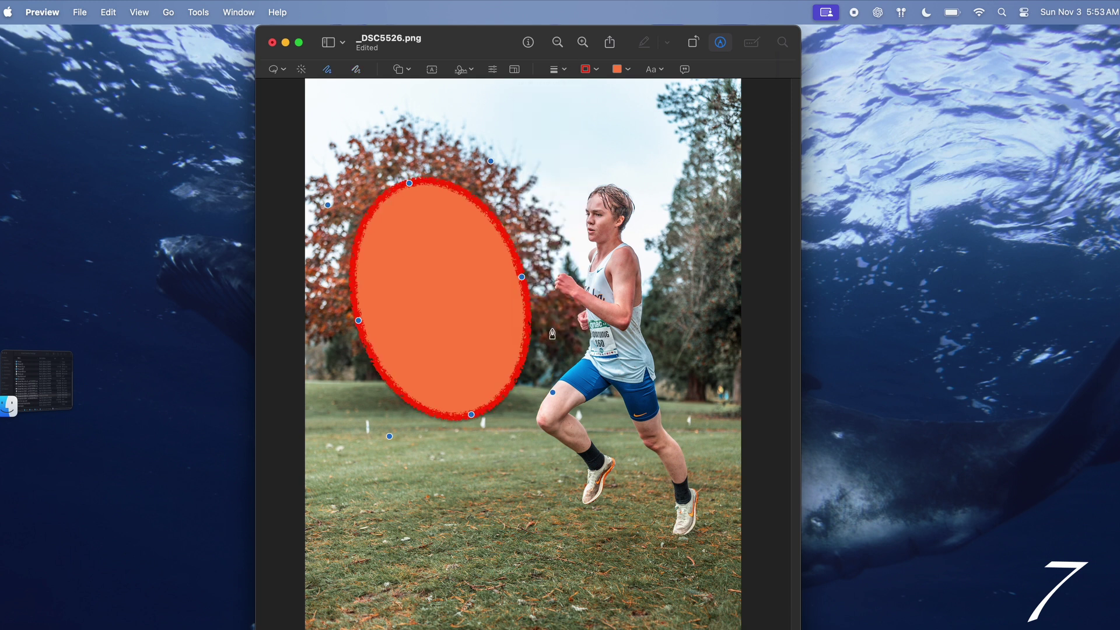
{"action": "left_click", "coordinate": [585, 68]}
{"action": "left_click", "coordinate": [544, 107]}
{"action": "left_click", "coordinate": [617, 69]}
{"action": "left_click", "coordinate": [613, 128]}
- Delete the ellipse and give the curved line arrowheads on both ends
{"action": "key", "text": "BackSpace"}
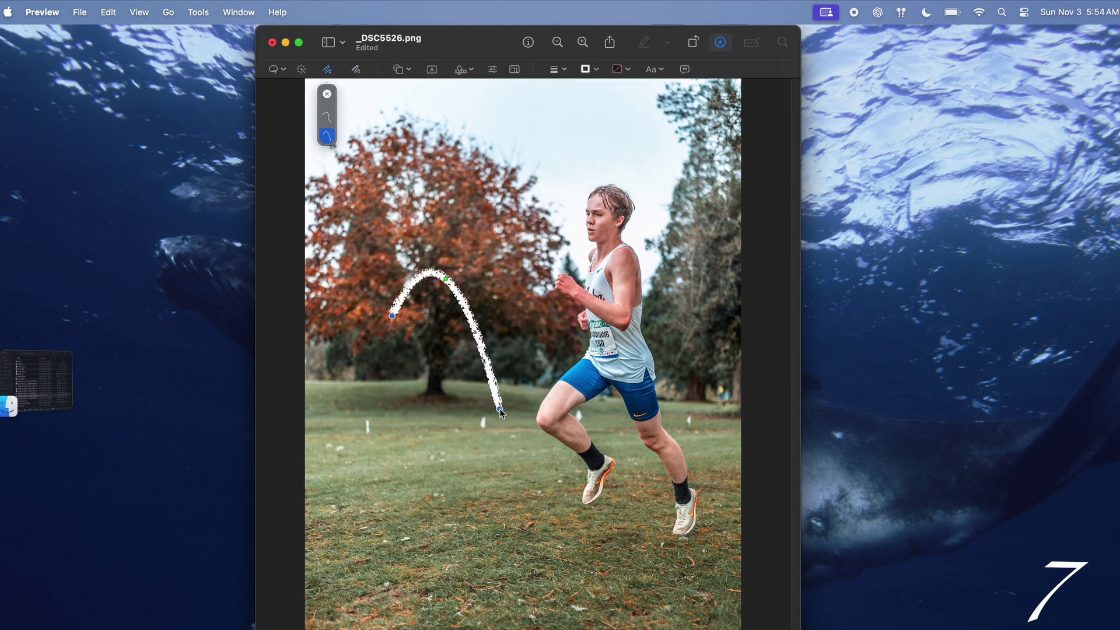
{"action": "left_click", "coordinate": [554, 69]}
{"action": "left_click", "coordinate": [553, 303]}
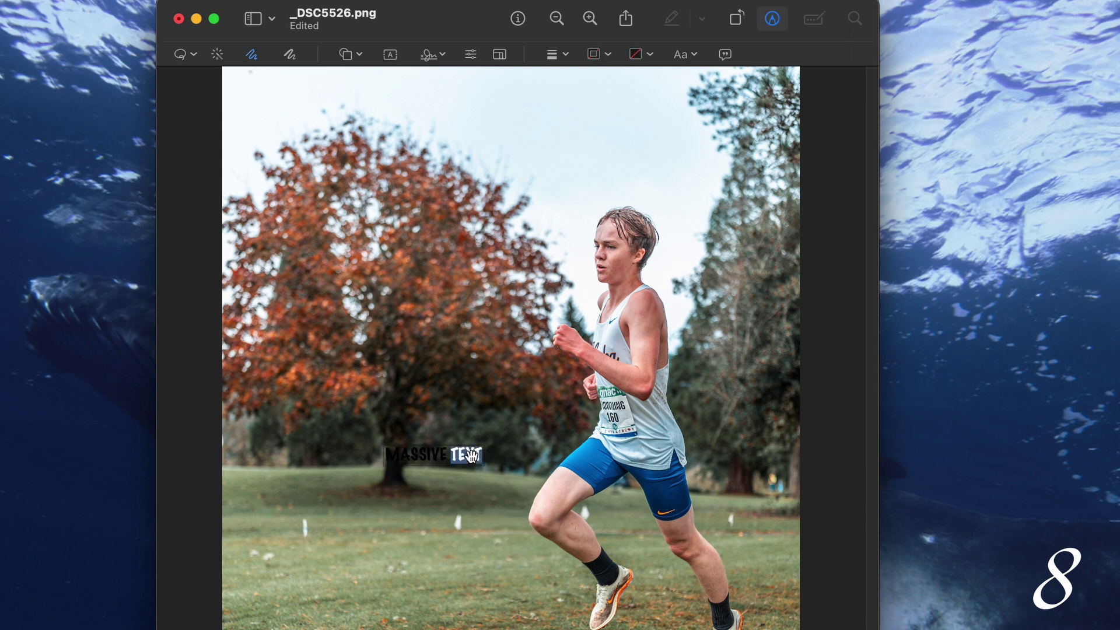
- Restyle the MASSIVE TEXT font, then capture a camera signature and place it
{"action": "left_click", "coordinate": [680, 53]}
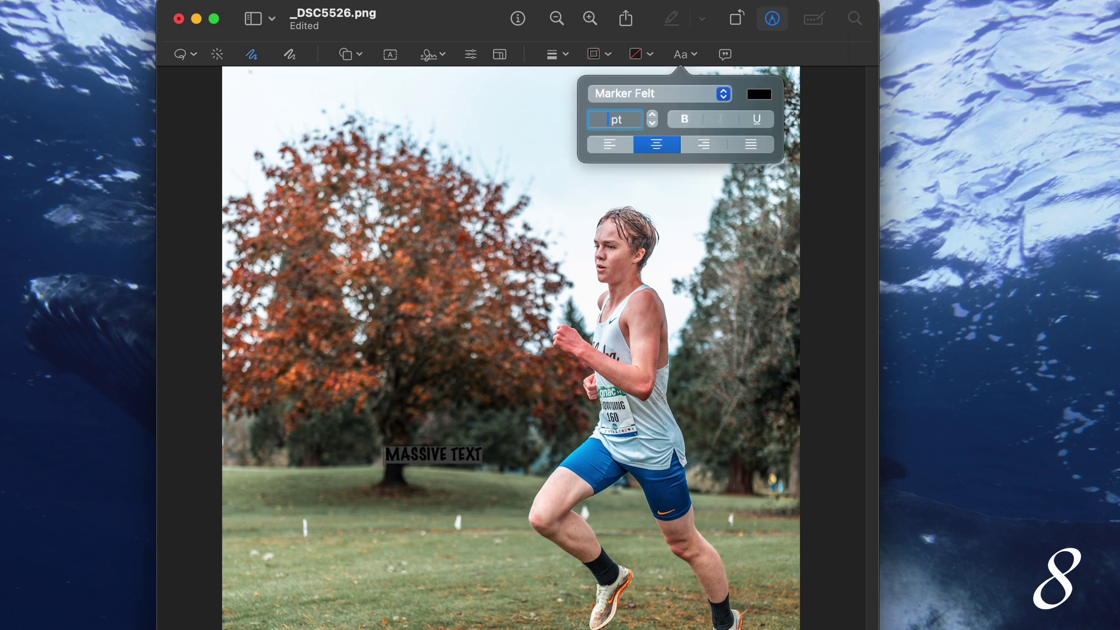
{"action": "left_click", "coordinate": [555, 54]}
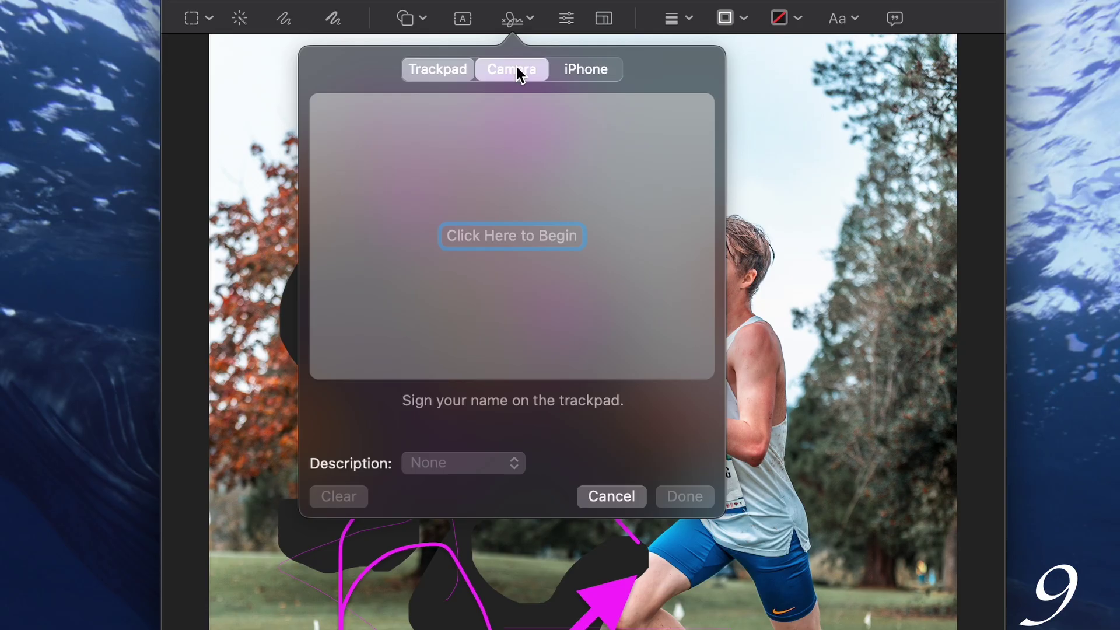
{"action": "left_click", "coordinate": [516, 67]}
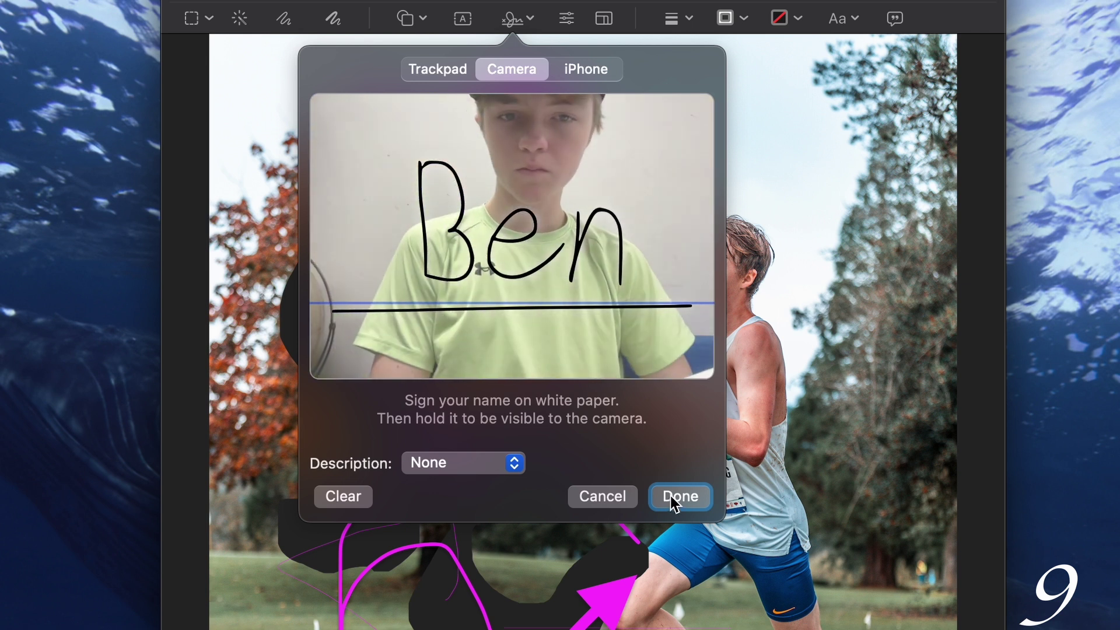
{"action": "left_click", "coordinate": [671, 496]}
{"action": "left_click", "coordinate": [508, 112]}
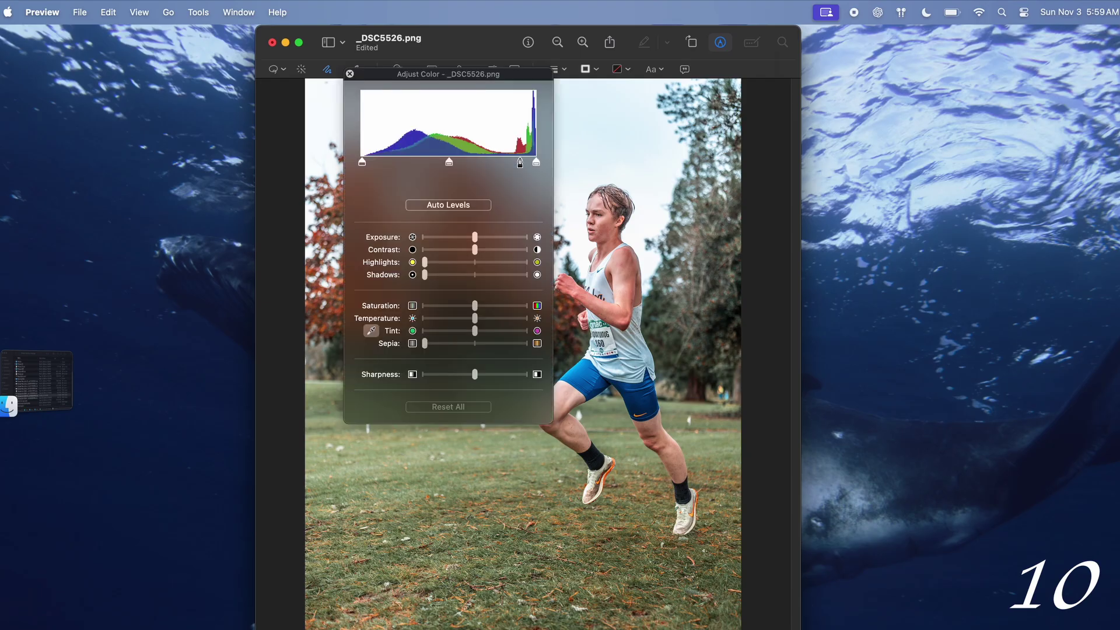
- Open and close Adjust Color, then open the Adjust Size settings
{"action": "left_click", "coordinate": [495, 69]}
{"action": "left_click", "coordinate": [349, 74]}
{"action": "left_click", "coordinate": [514, 69]}
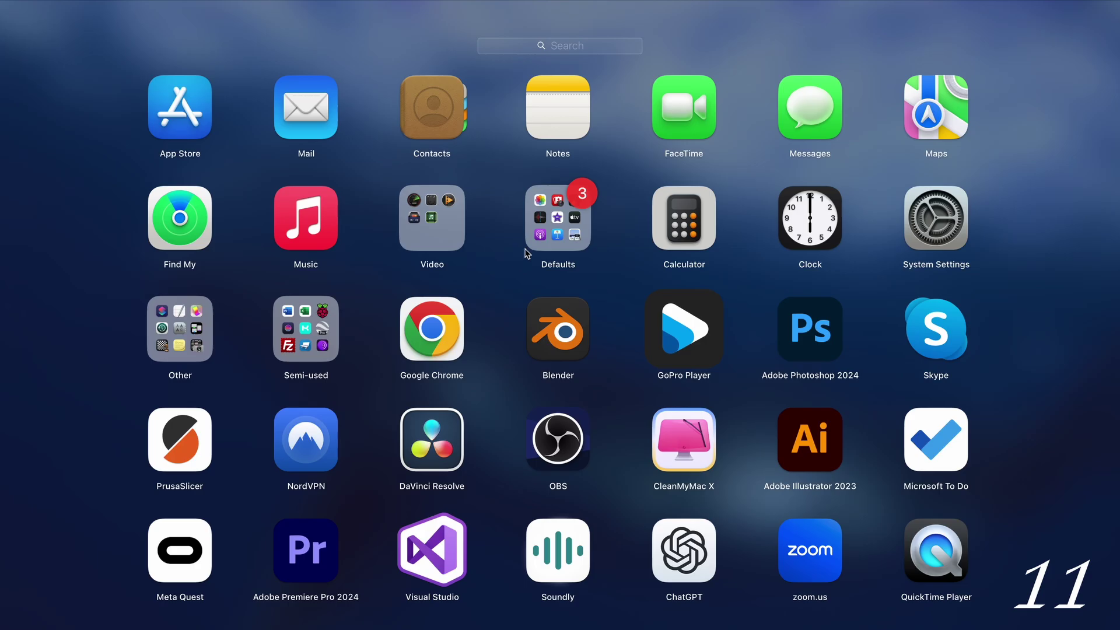
- Copy the frilled lizard picture in Chrome and create a new Preview image from it
{"action": "left_click", "coordinate": [547, 223]}
{"action": "left_click", "coordinate": [322, 285]}
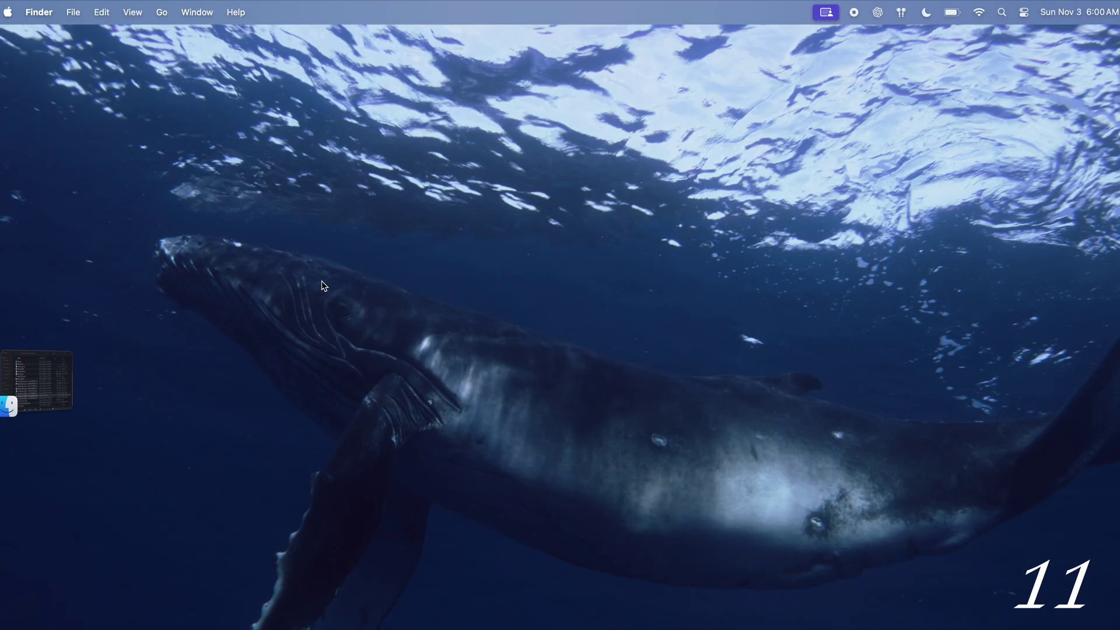
{"action": "key", "text": "super+n"}
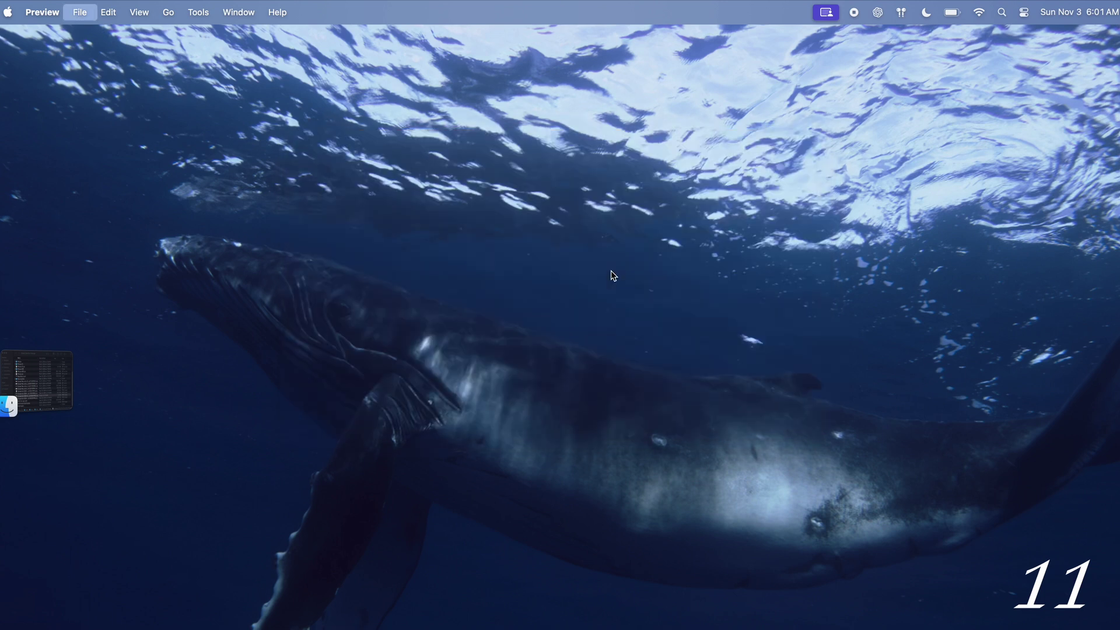
{"action": "left_click", "coordinate": [83, 12]}
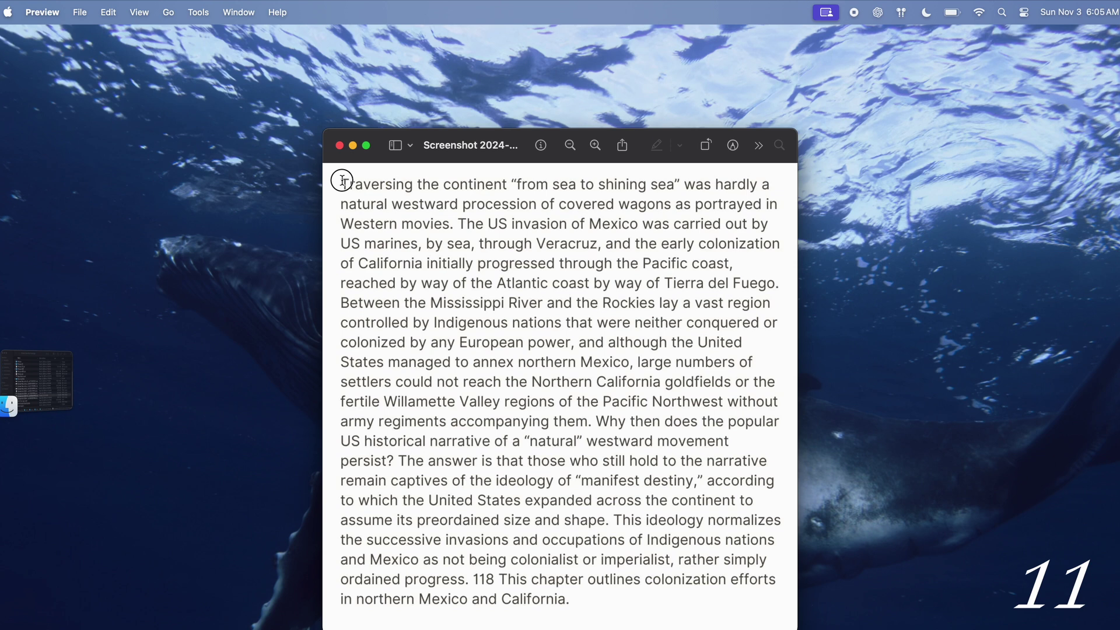
- Paste the screenshot's paragraph text into a document, then screenshot the paragraph and open it
{"action": "mouse_move", "coordinate": [342, 181]}
{"action": "left_mouse_down"}
{"action": "mouse_move", "coordinate": [620, 615]}
{"action": "mouse_move", "coordinate": [564, 602]}
{"action": "left_mouse_up"}
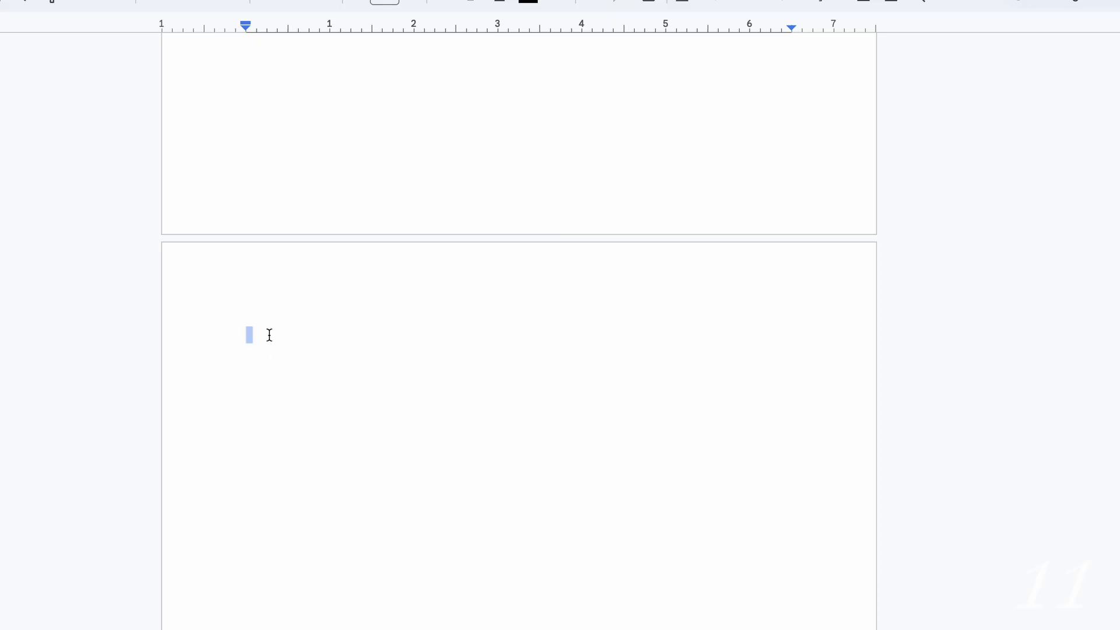
{"action": "type", "text": "Traversing the continent \"from sea to shining sea\" was hardly a natural westward procession of covered wagons as portrayed in Western movies. The US invasion of Mexico was carried out by US marines, by sea, through Veracruz, and the early colonization of California initially progressed through the Pacific coast, reached by way of the Atlantic coast by way of Tierra del Fuego. Between the Mississippi River and the Rockies lay a vast region controlled by Indigenous nations that were neither conquered or colonized by any European power, and although the United States managed to annex northern Mexico, large numbers of settlers could not reach the Northern California goldfields or the fertile Willamette Valley regions of the Pacific Northwest without army regiments accompanying them. Why then does the popular US historical narrative of a \"natural\" westward movement persist? The answer is that those who still hold to the narrative remain captives of the ideology of \"manifest destiny,\" according to which the United States expanded across the continent to assume its preordained size and shape. This ideology normalizes the successive invasions and occupations of Indigenous nations and Mexico as not being colonialist or imperialist, rather simply ordained progress. 118 This chapter outlines colonization efforts in northern Mexico and California."}
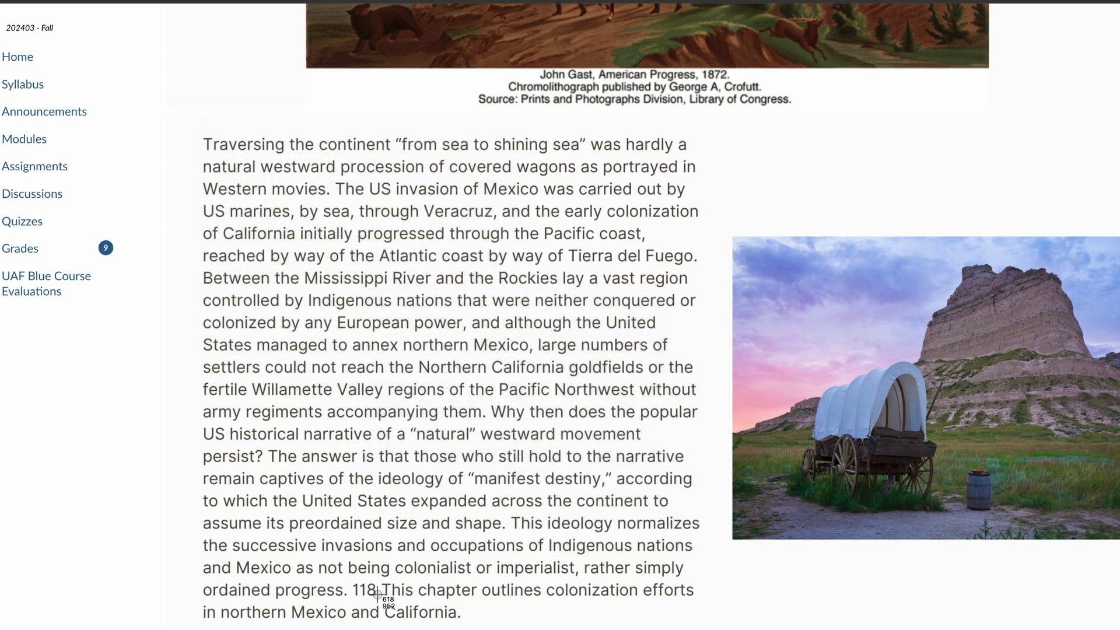
{"action": "mouse_move", "coordinate": [179, 120]}
{"action": "left_mouse_down"}
{"action": "mouse_move", "coordinate": [425, 426]}
{"action": "mouse_move", "coordinate": [755, 629]}
{"action": "left_mouse_up"}
{"action": "left_click", "coordinate": [1076, 616]}
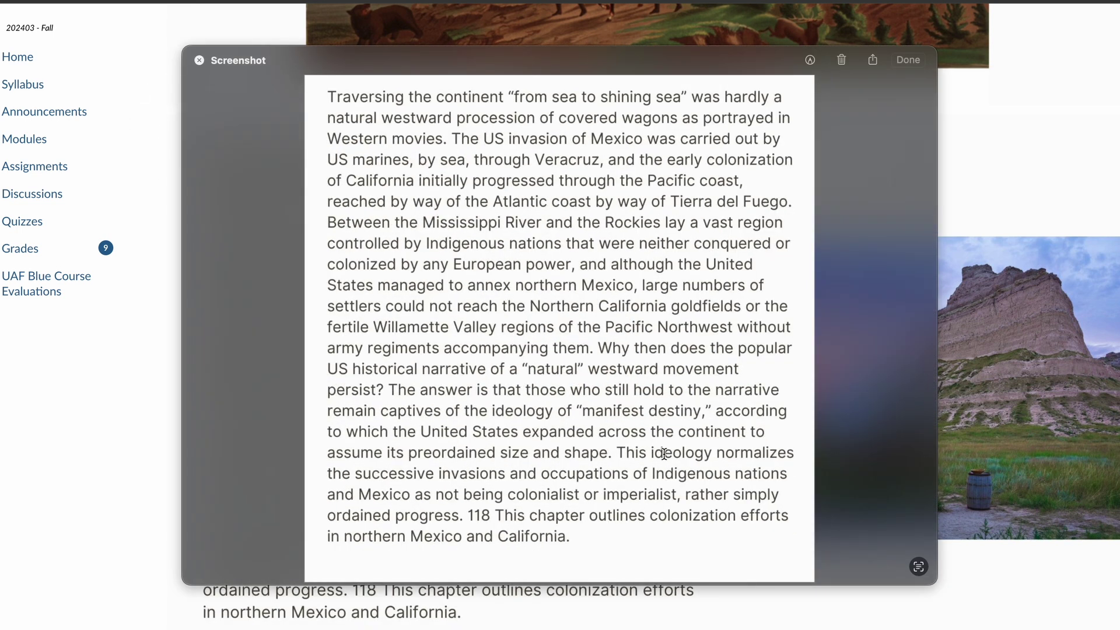